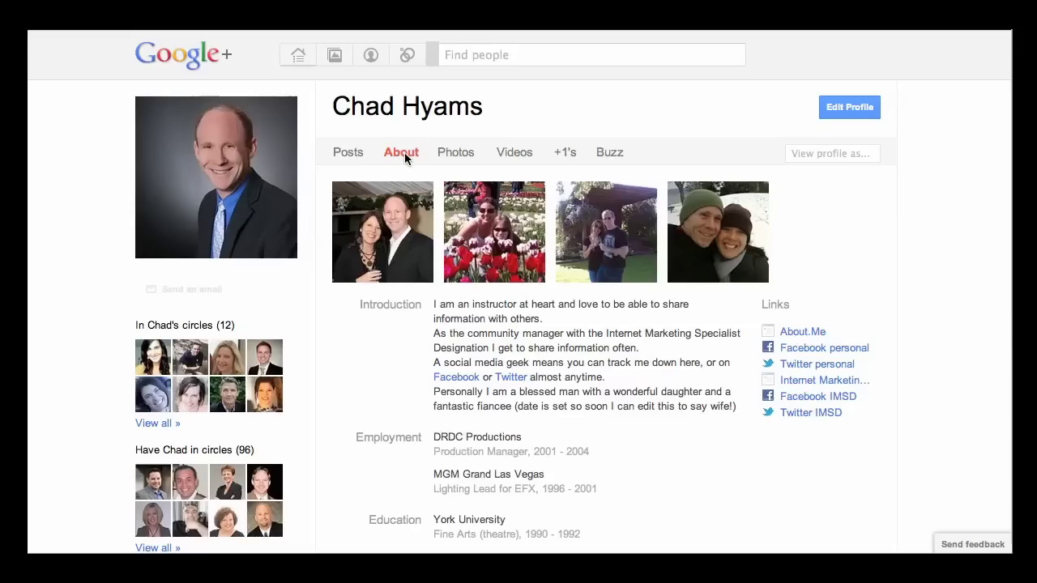
Switch the Google+ profile into edit mode with the Edit Profile button.
{"action": "left_click", "coordinate": [835, 109]}
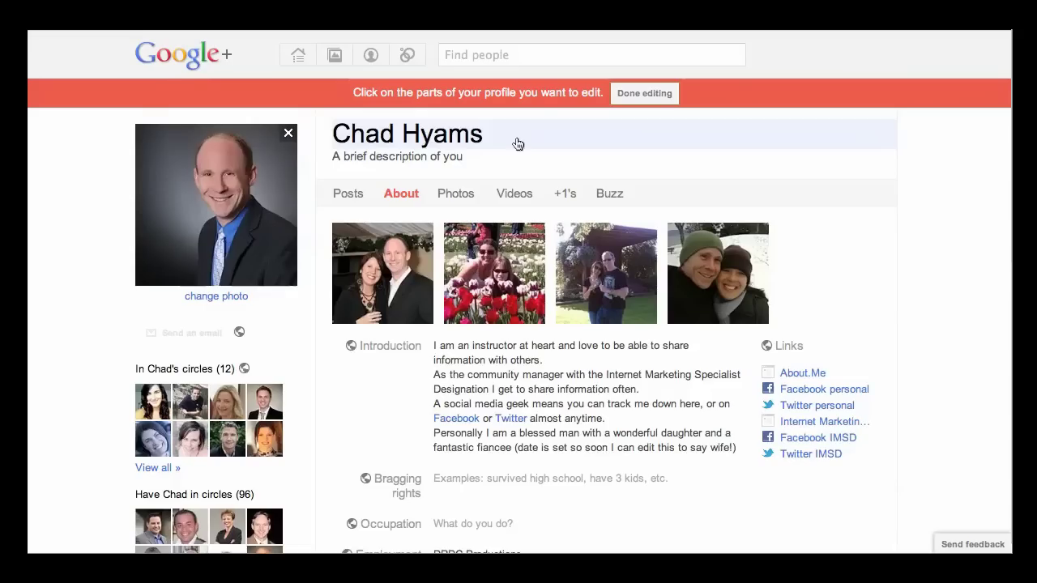
Open the empty 'A brief description of you' editor under the profile name.
{"action": "left_click", "coordinate": [457, 162]}
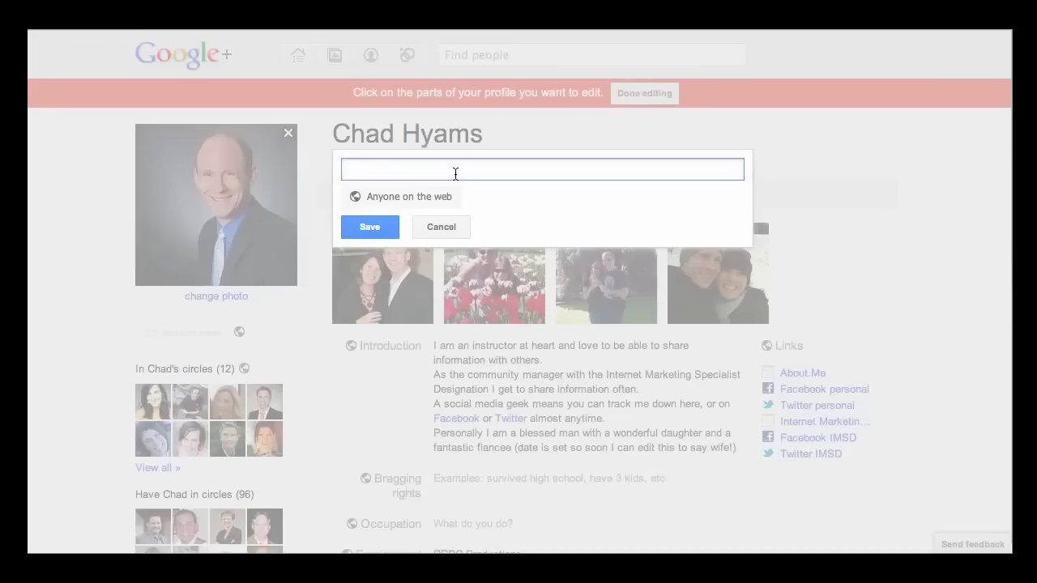
Enter and save 'A really great guy!' as the short description.
{"action": "type", "text": "A really great guy!"}
{"action": "left_click", "coordinate": [371, 228]}
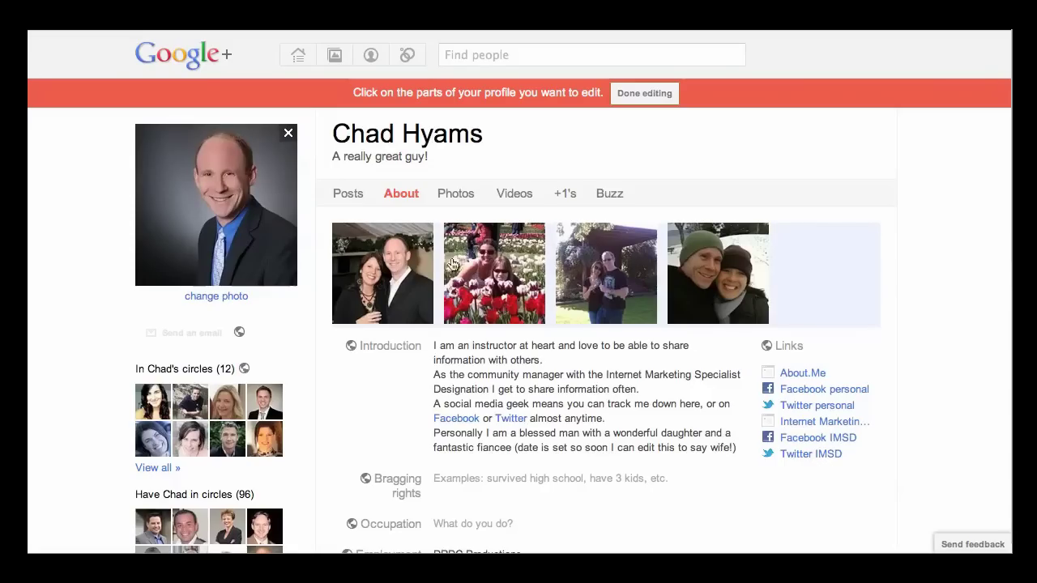
Upload BoulevardPark.jpg from the computer into the scrapbook photo strip.
{"action": "left_click", "coordinate": [565, 272]}
{"action": "mouse_move", "coordinate": [622, 296]}
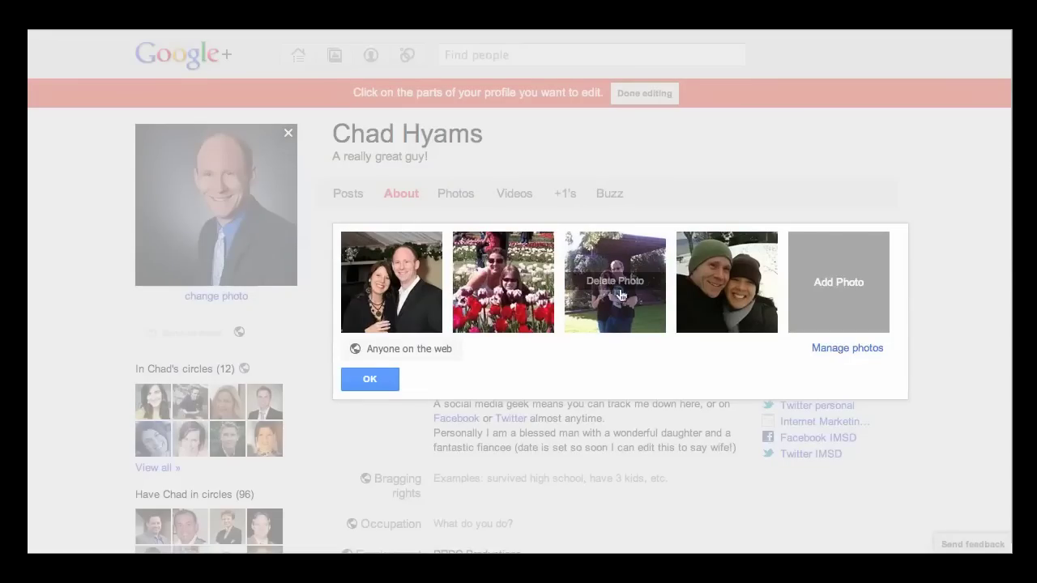
{"action": "left_click", "coordinate": [829, 283]}
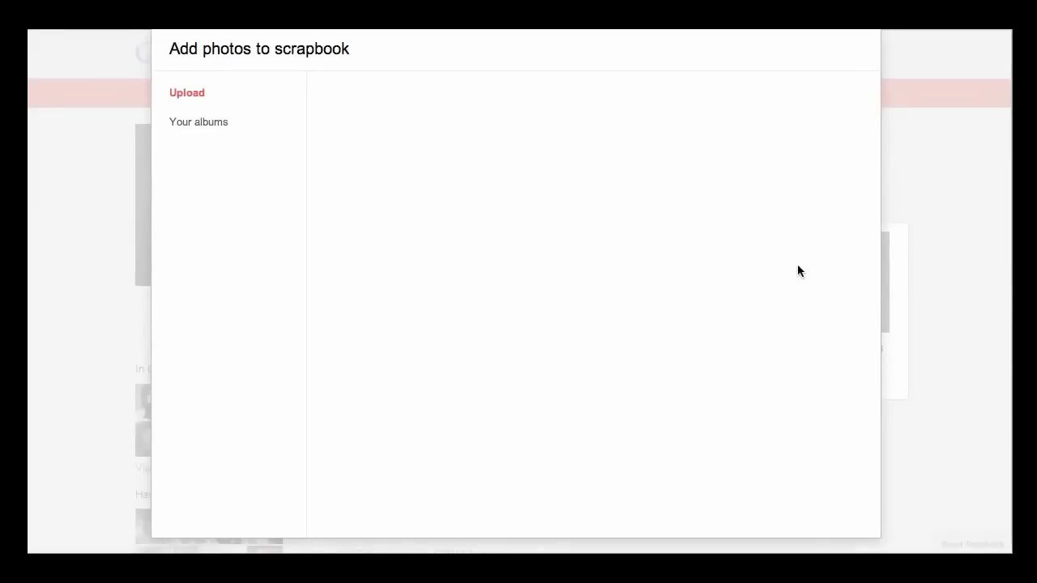
{"action": "left_click", "coordinate": [369, 120]}
{"action": "left_click", "coordinate": [463, 209]}
{"action": "left_click", "coordinate": [463, 208]}
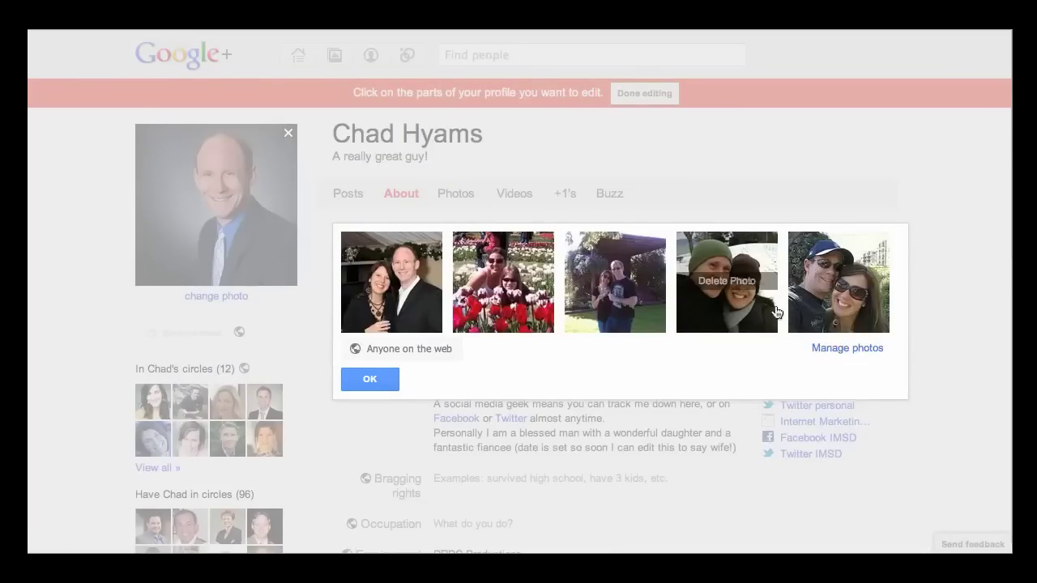
{"action": "left_click", "coordinate": [376, 378]}
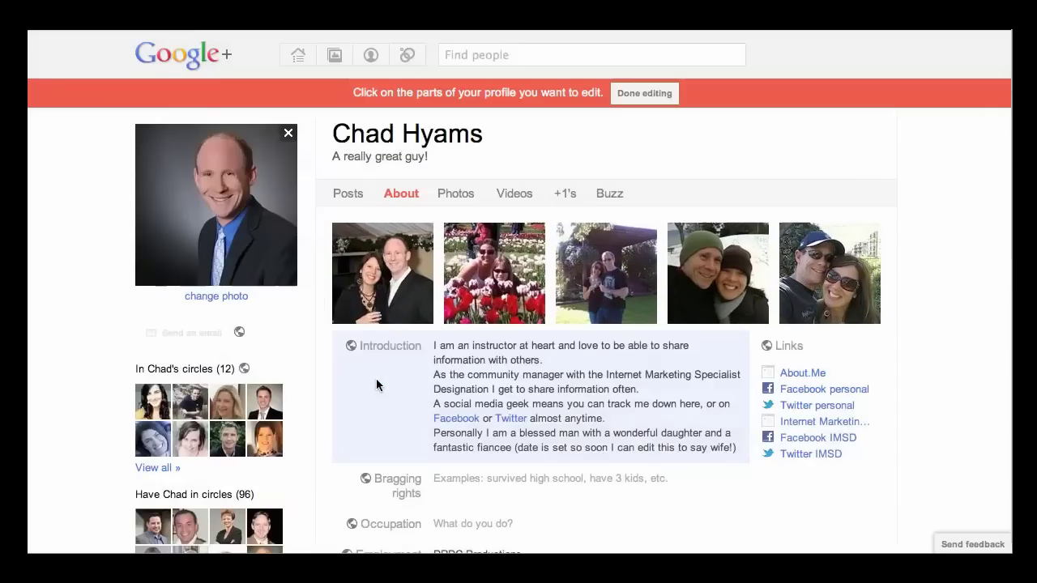
Open the Introduction section in its rich-text editor.
{"action": "left_click", "coordinate": [407, 321]}
{"action": "scroll", "coordinate": [408, 321], "scroll_direction": "down", "scroll_amount": 2}
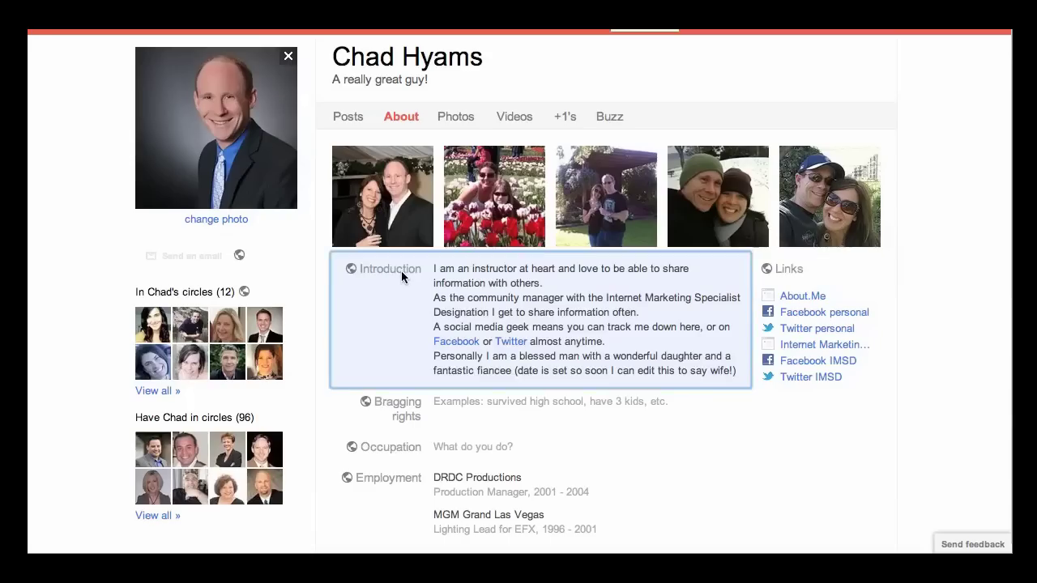
{"action": "left_click", "coordinate": [401, 270]}
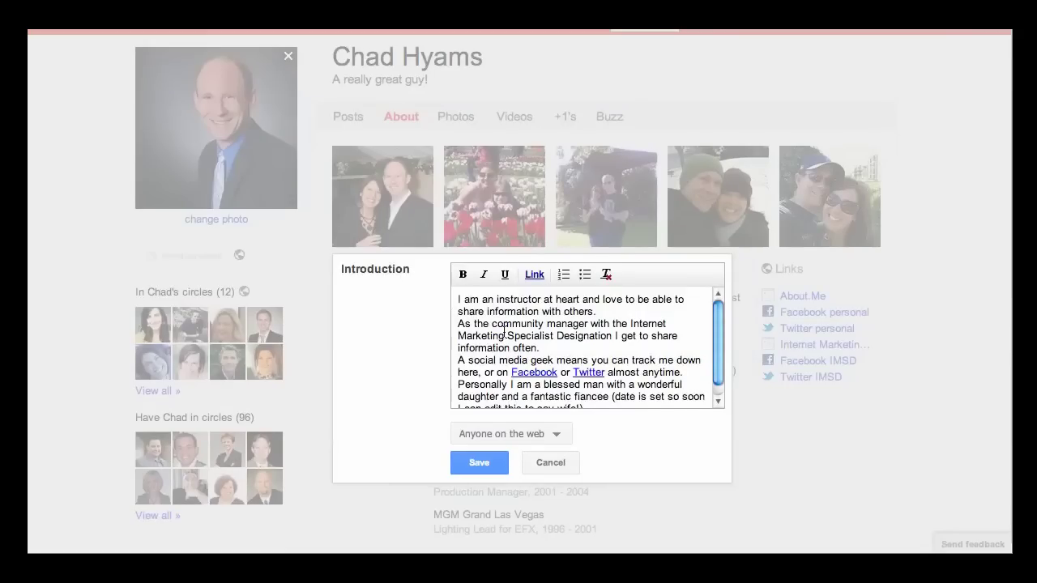
Select the phrase 'Internet Marketing Specialist Designation' in the Introduction text.
{"action": "scroll", "coordinate": [504, 331], "scroll_direction": "down", "scroll_amount": 1}
{"action": "scroll", "coordinate": [504, 331], "scroll_direction": "down", "scroll_amount": 1}
{"action": "scroll", "coordinate": [504, 332], "scroll_direction": "up", "scroll_amount": 1}
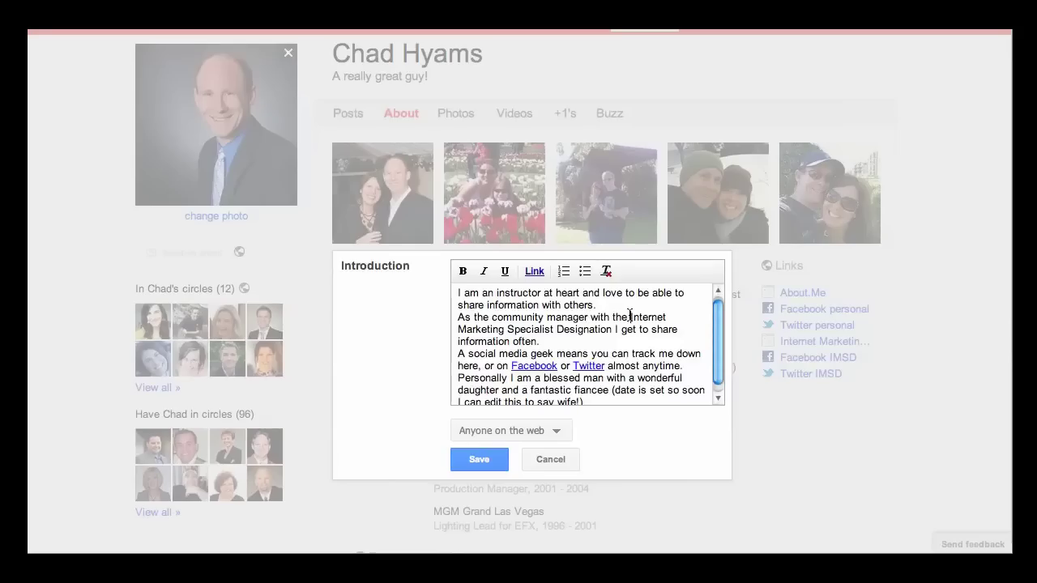
{"action": "left_click_drag", "start_coordinate": [630, 316], "coordinate": [610, 334]}
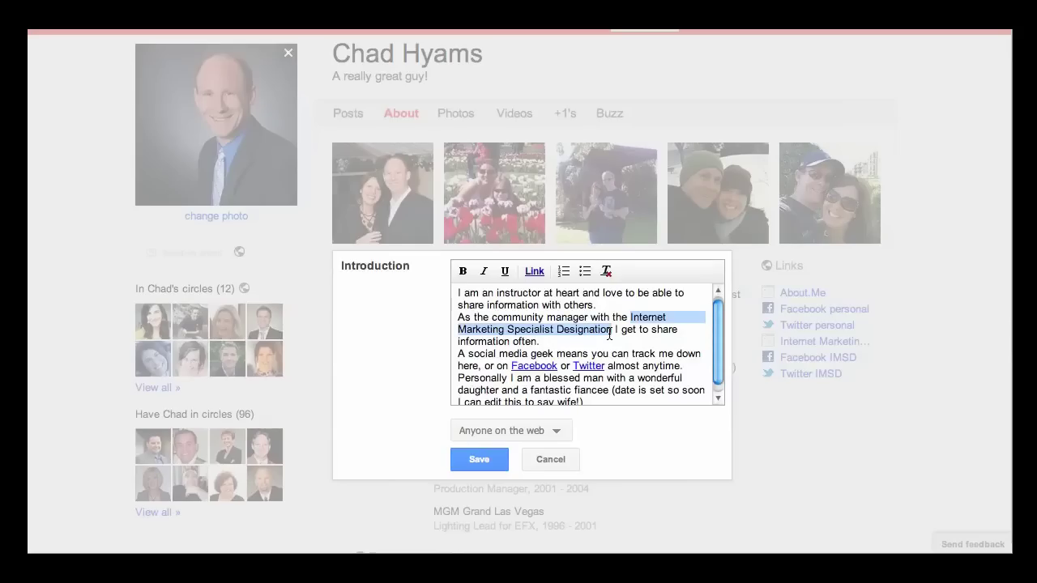
{"action": "left_click", "coordinate": [535, 272]}
{"action": "type", "text": "www.IMSD.net"}
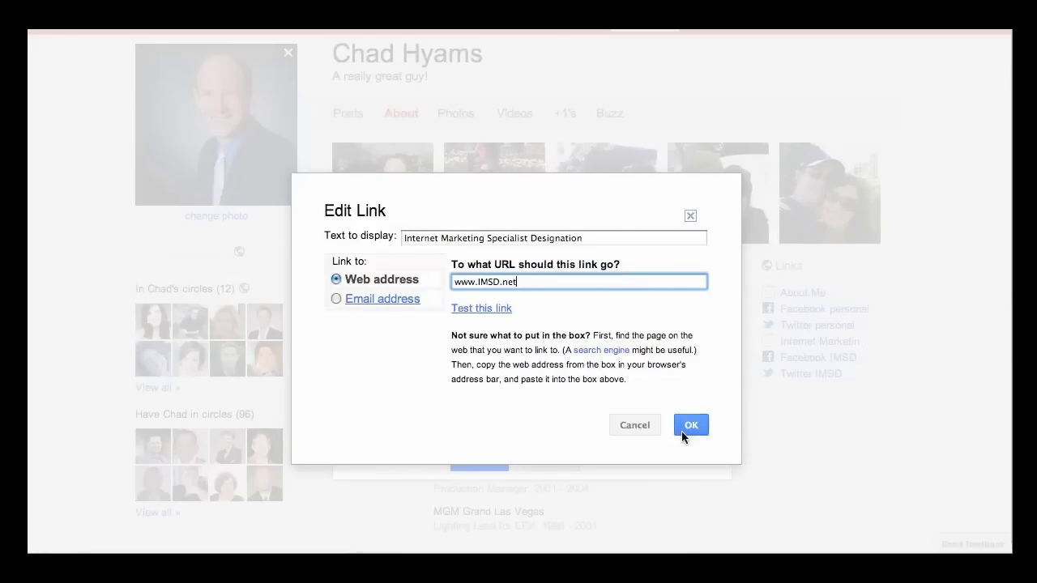
{"action": "left_click", "coordinate": [683, 429]}
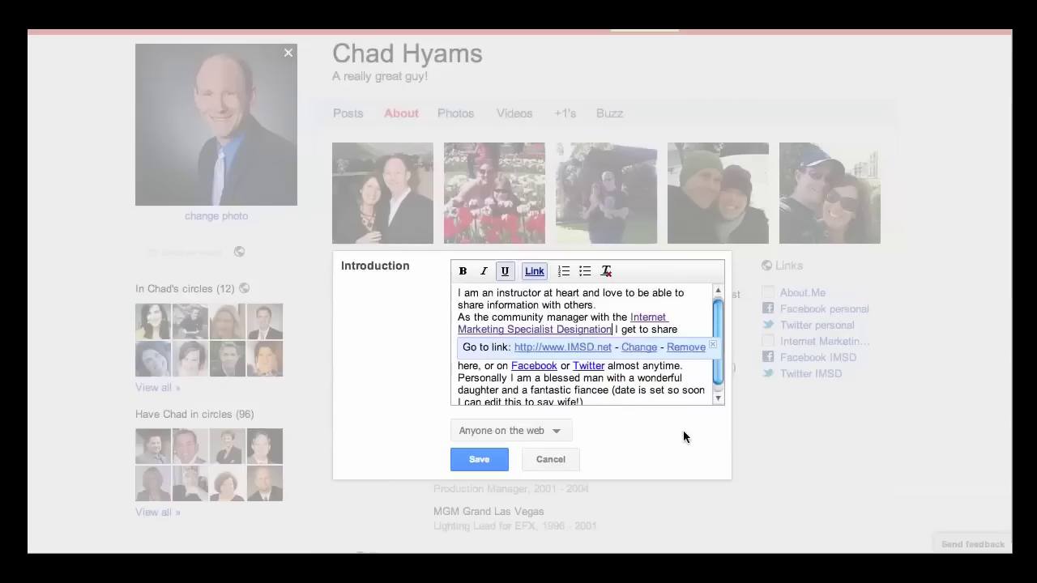
{"action": "left_click", "coordinate": [712, 345]}
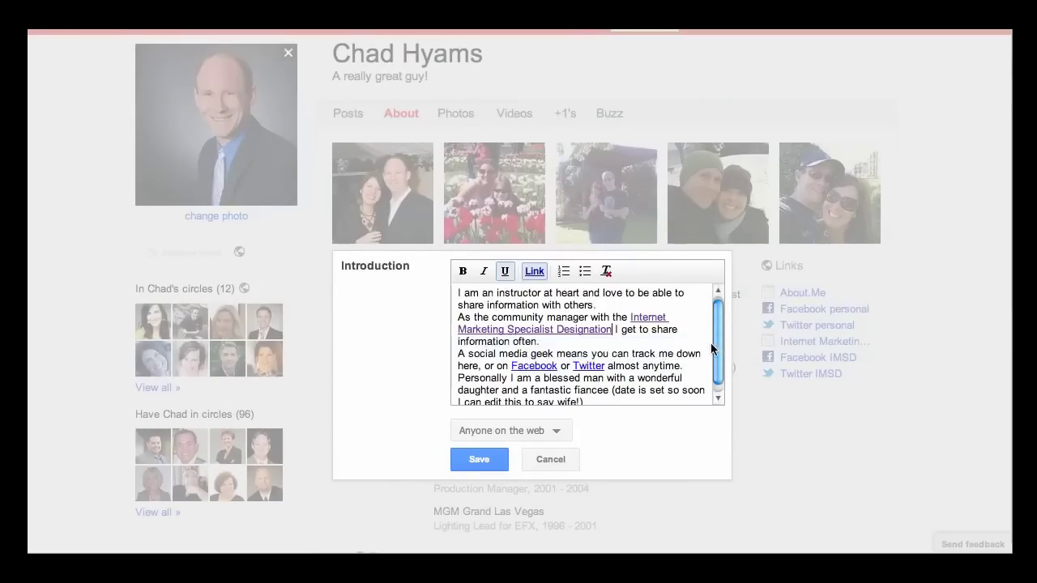
{"action": "left_click", "coordinate": [698, 337]}
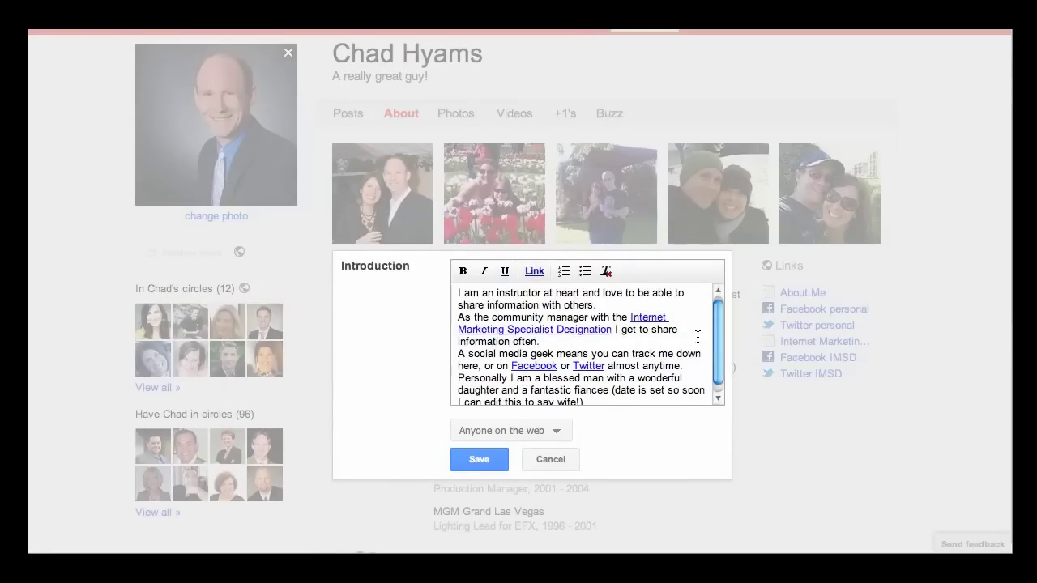
{"action": "scroll", "coordinate": [680, 345], "scroll_direction": "down", "scroll_amount": 2}
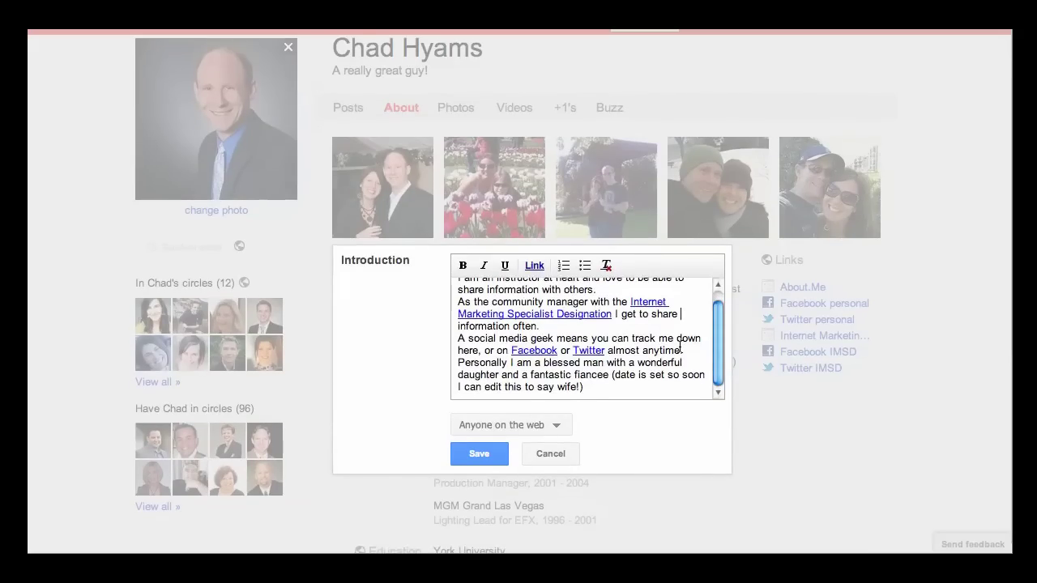
{"action": "scroll", "coordinate": [679, 347], "scroll_direction": "up", "scroll_amount": 2}
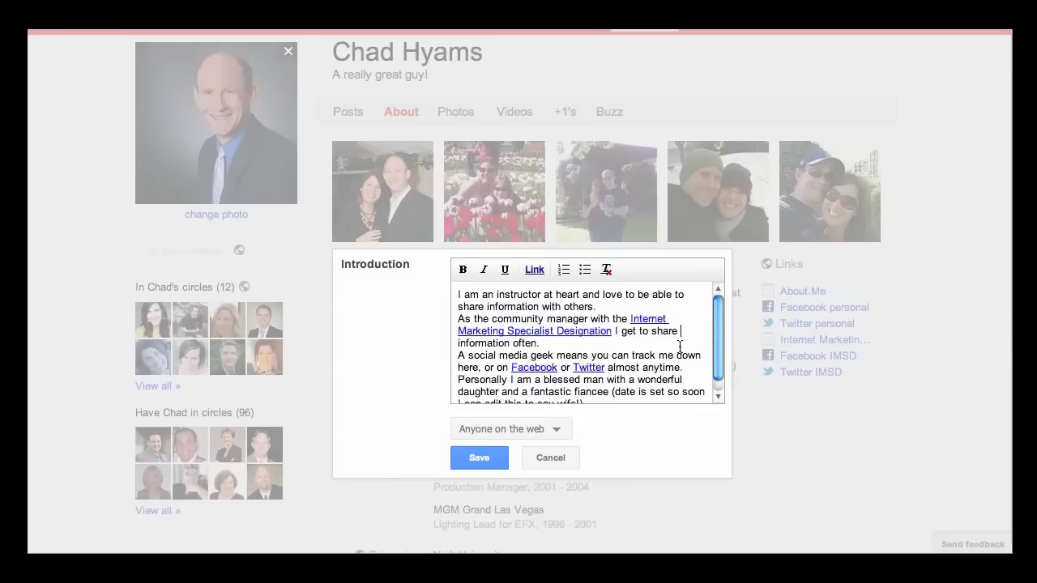
{"action": "left_click", "coordinate": [485, 460]}
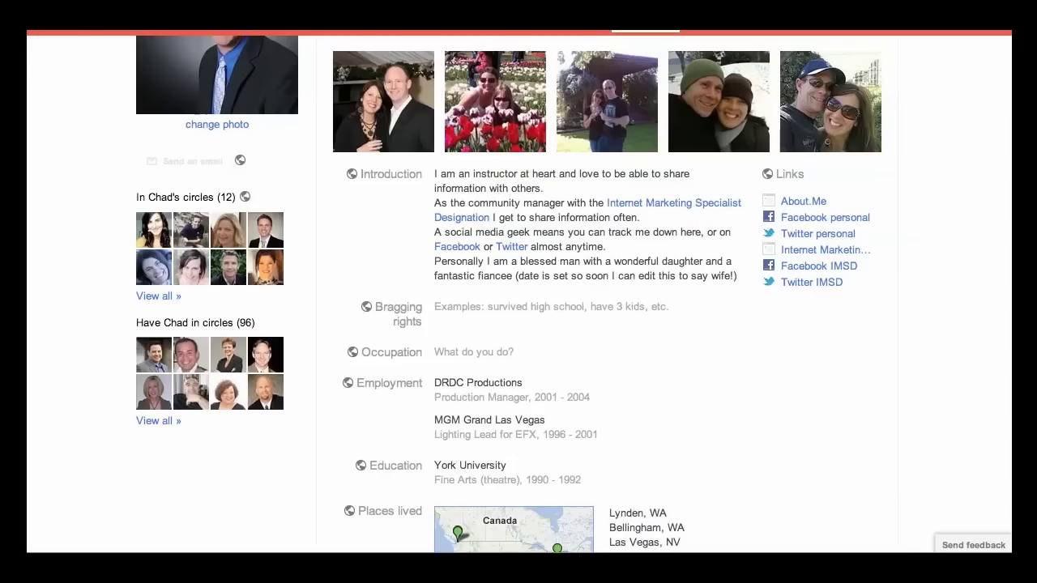
Enter 'Internet Marketing Specialist Designation' as the new employer in the Employment editor.
{"action": "left_click", "coordinate": [395, 388]}
{"action": "left_click", "coordinate": [478, 448]}
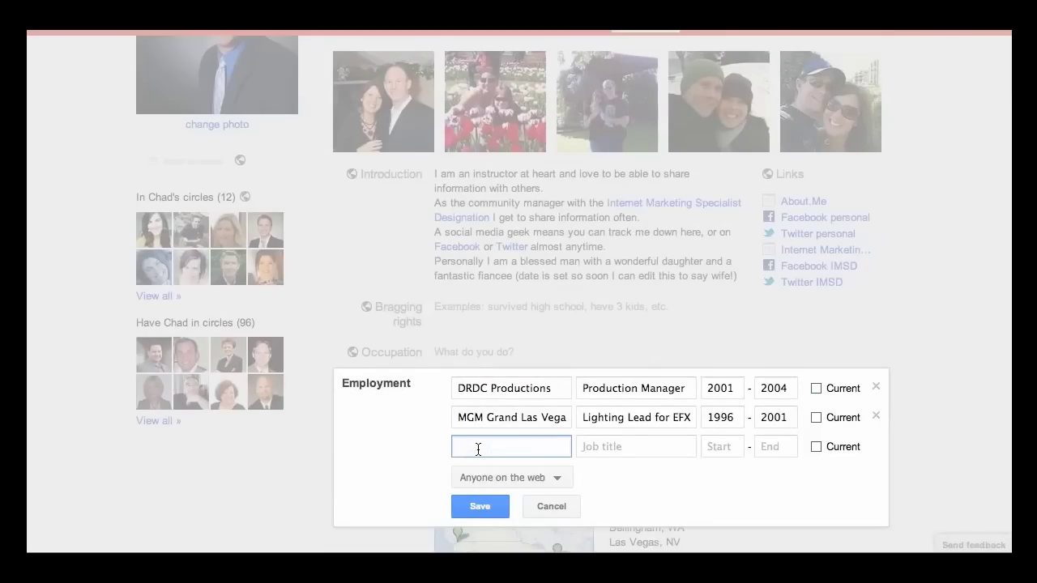
{"action": "type", "text": "Internetm"}
{"action": "key", "text": "BackSpace"}
{"action": "type", "text": "Marketing Specialist Designation"}
{"action": "key", "text": "Tab"}
Give the job title Community Manager, start year 2010, mark it current, and save.
{"action": "type", "text": "Commuin"}
{"action": "key", "text": "BackSpace"}
{"action": "key", "text": "BackSpace"}
{"action": "type", "text": "nity Manager"}
{"action": "key", "text": "Tab"}
{"action": "type", "text": "2010"}
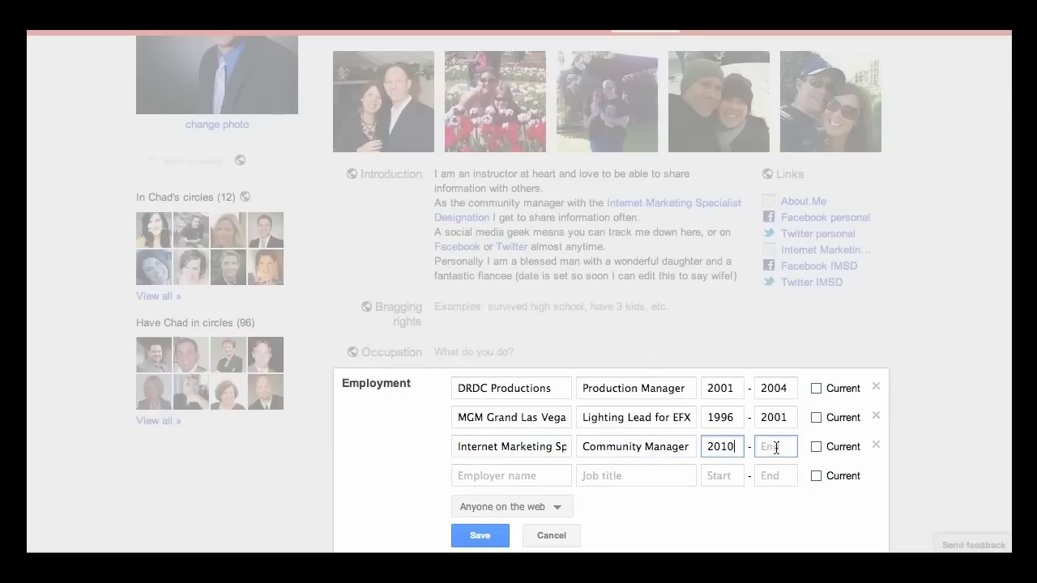
{"action": "left_click", "coordinate": [815, 447]}
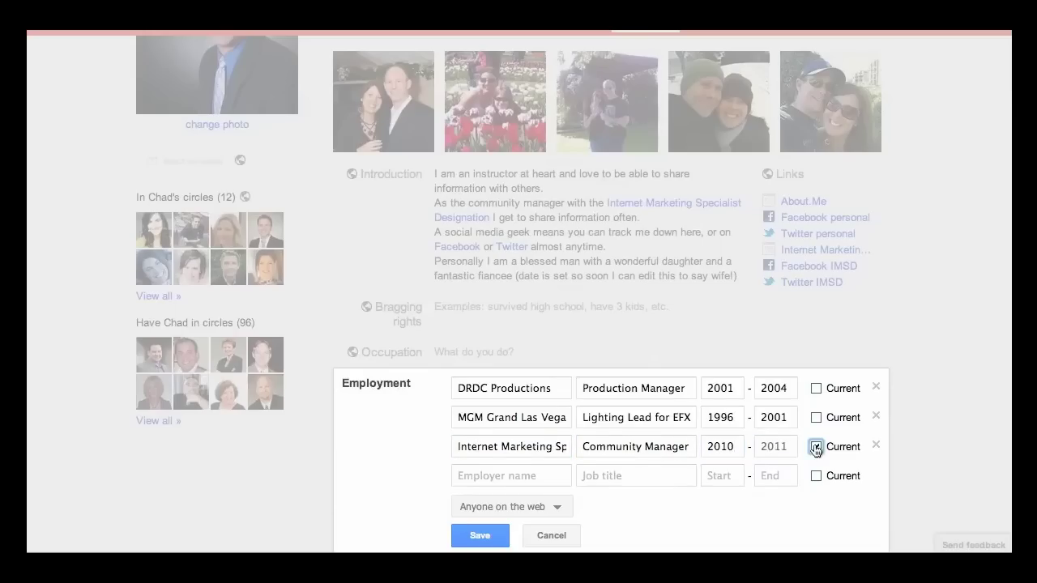
{"action": "left_click", "coordinate": [466, 541]}
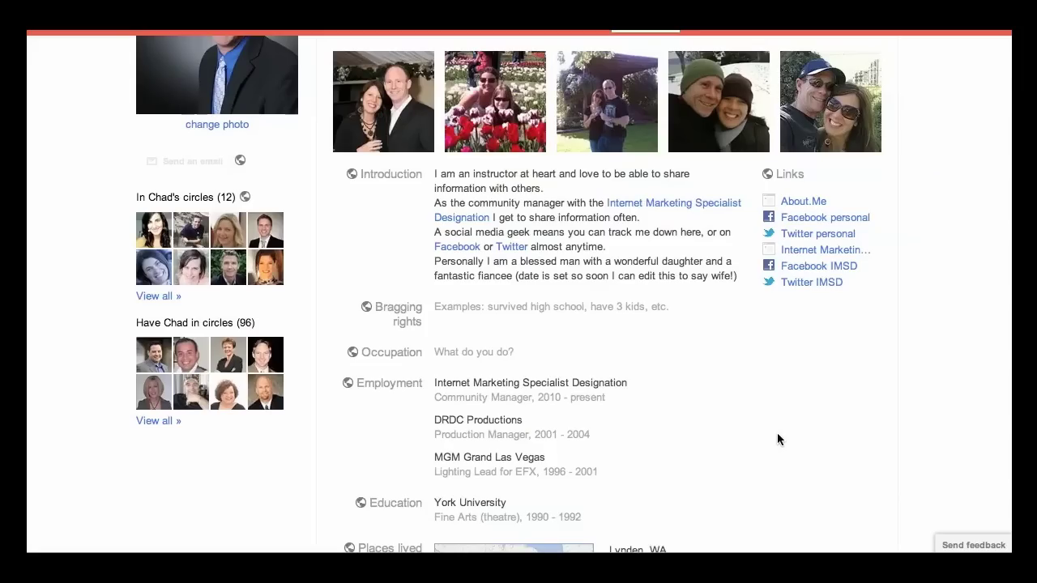
{"action": "scroll", "coordinate": [778, 437], "scroll_direction": "down", "scroll_amount": 3}
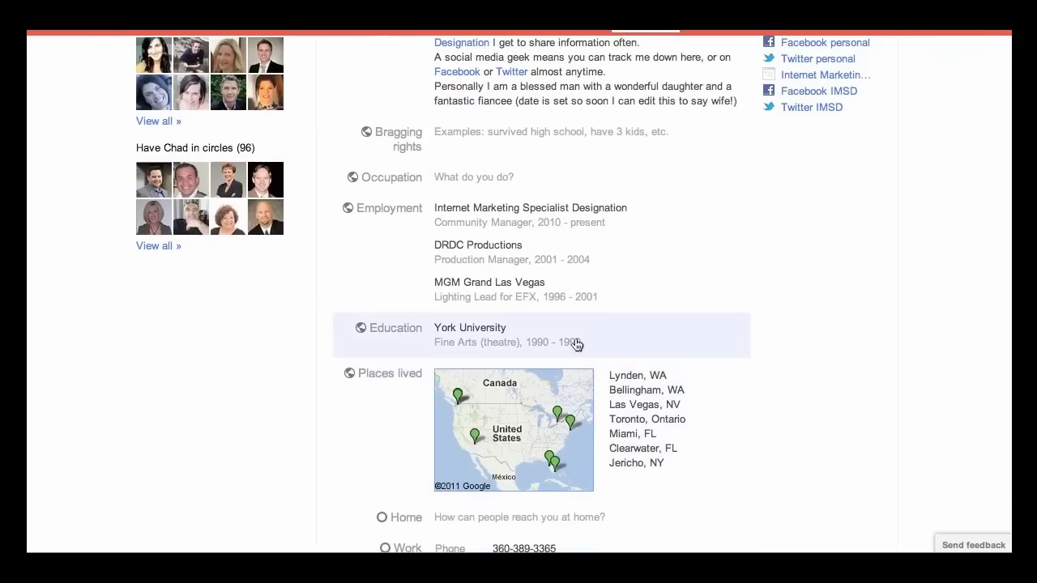
{"action": "scroll", "coordinate": [576, 345], "scroll_direction": "down", "scroll_amount": 2}
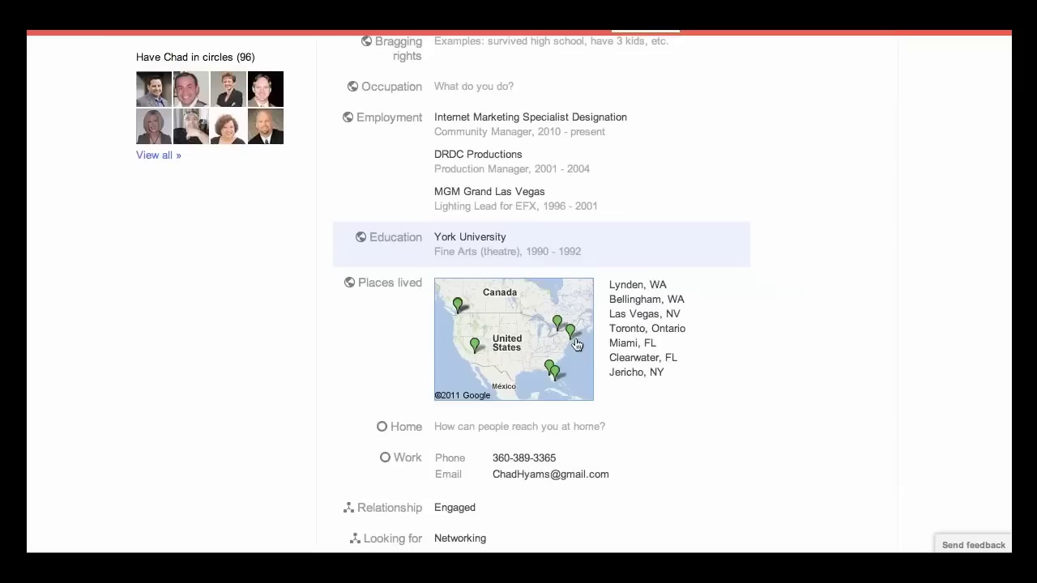
{"action": "scroll", "coordinate": [576, 345], "scroll_direction": "down", "scroll_amount": 2}
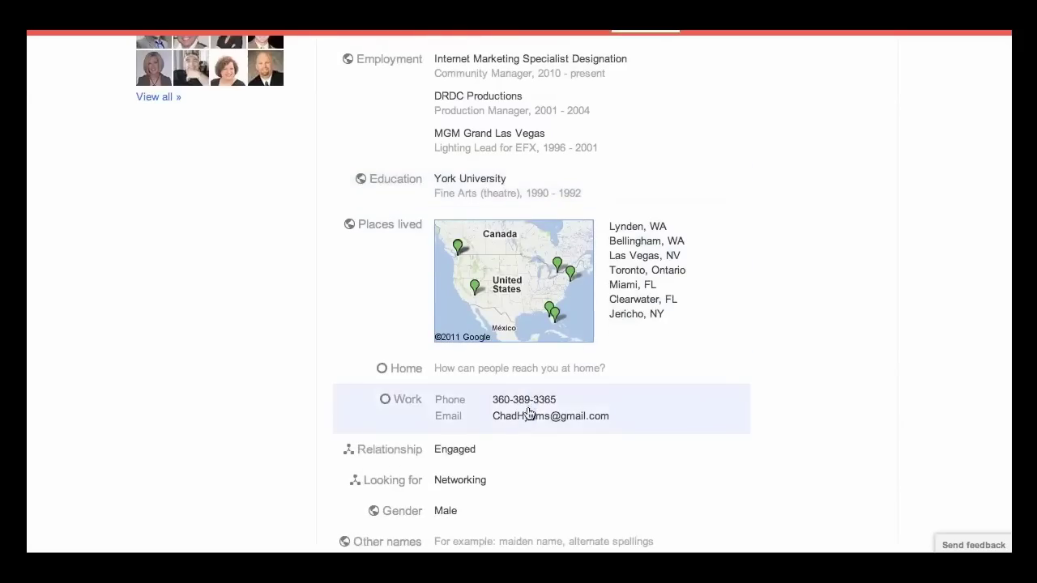
{"action": "scroll", "coordinate": [527, 417], "scroll_direction": "down", "scroll_amount": 2}
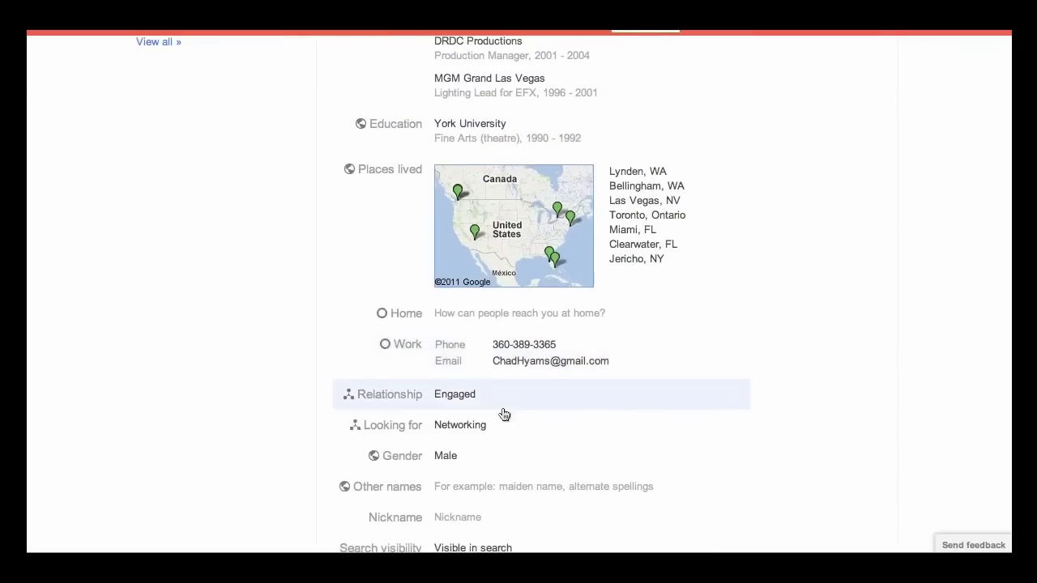
{"action": "scroll", "coordinate": [482, 405], "scroll_direction": "down", "scroll_amount": 1}
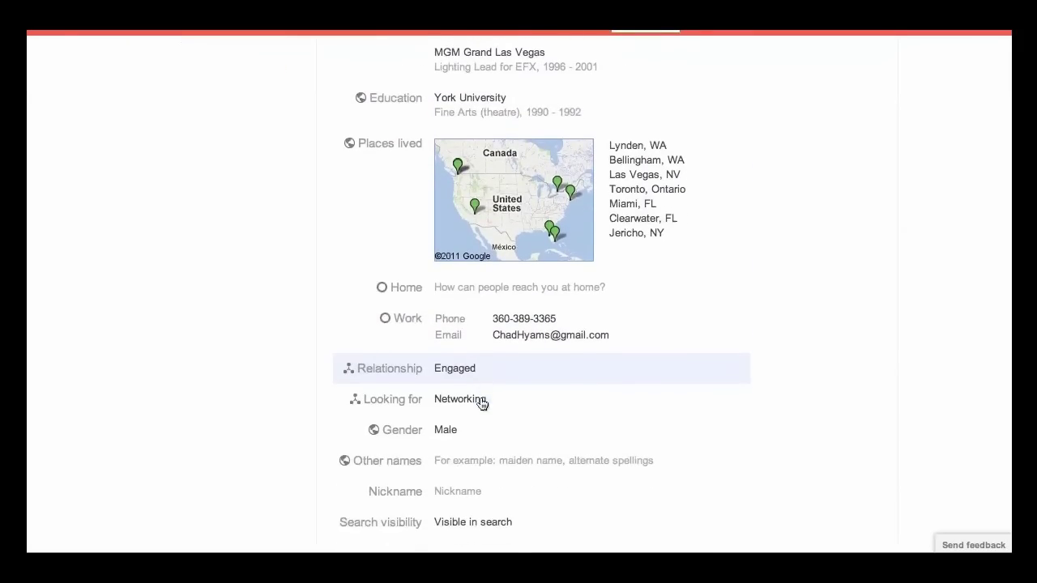
{"action": "scroll", "coordinate": [468, 432], "scroll_direction": "down", "scroll_amount": 1}
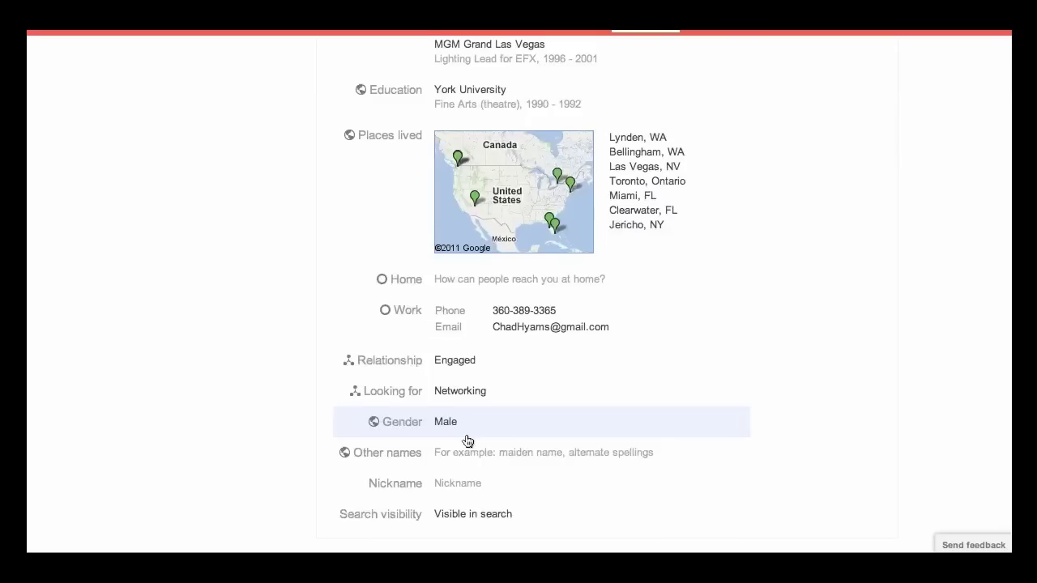
{"action": "scroll", "coordinate": [468, 440], "scroll_direction": "up", "scroll_amount": 5}
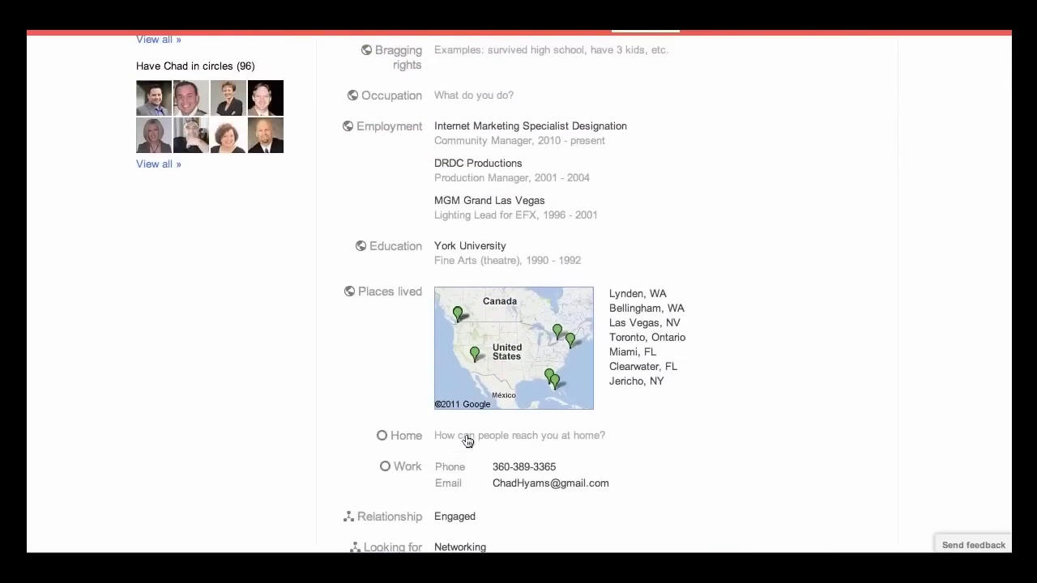
{"action": "scroll", "coordinate": [468, 441], "scroll_direction": "up", "scroll_amount": 8}
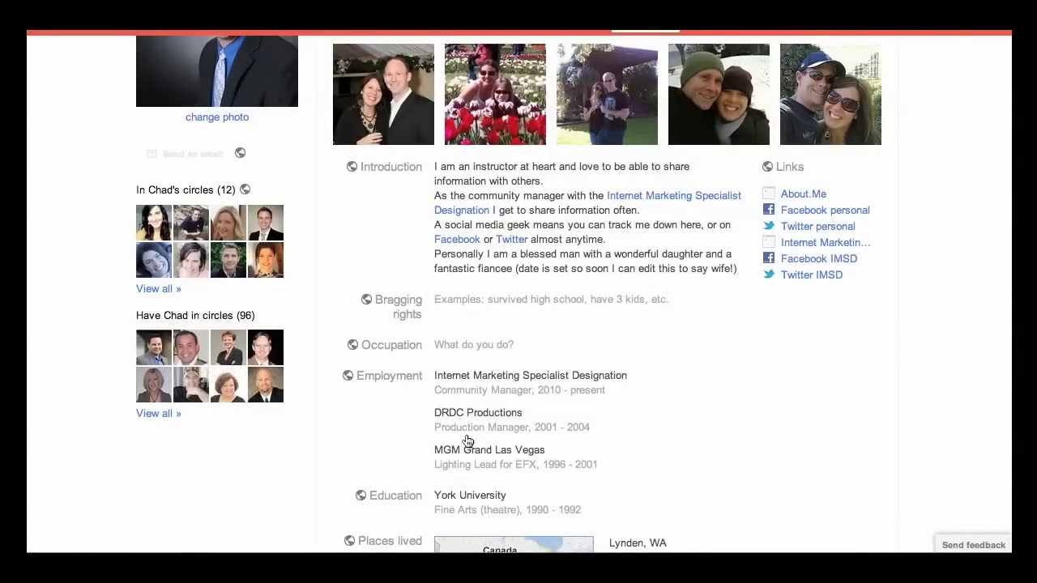
{"action": "left_click", "coordinate": [790, 177]}
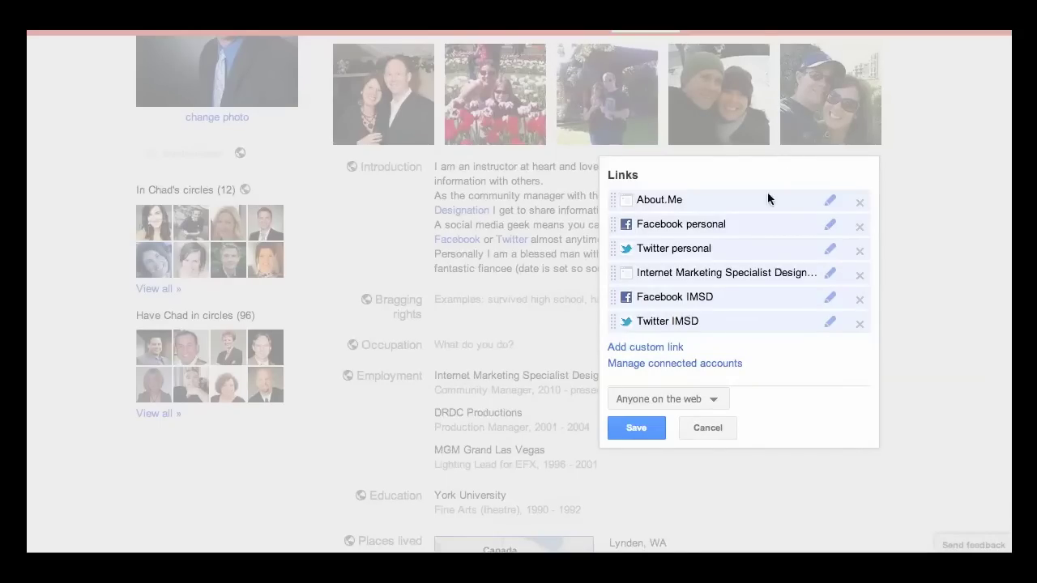
{"action": "left_click", "coordinate": [661, 353]}
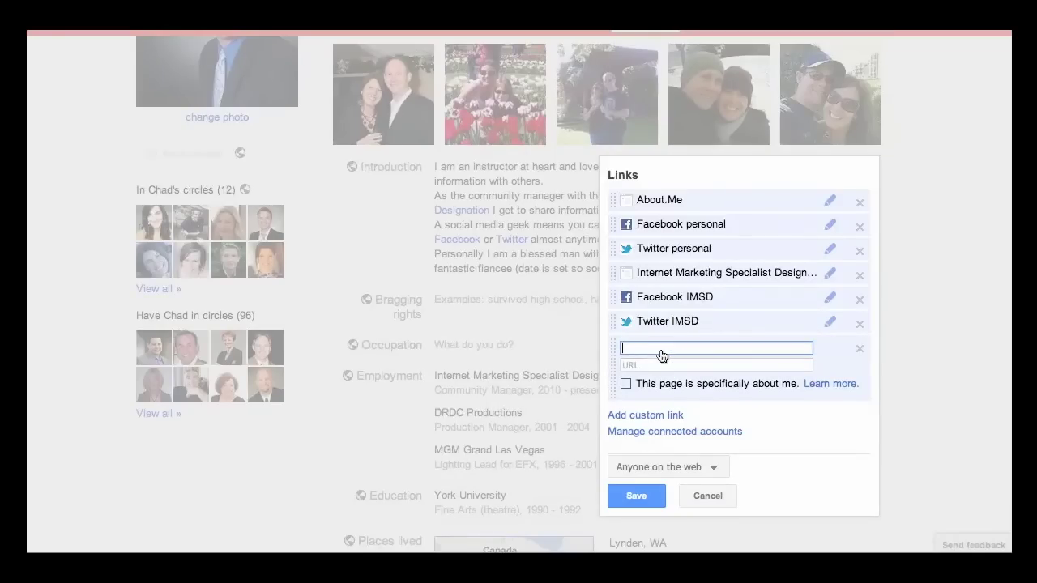
{"action": "type", "text": "IMSD"}
{"action": "left_click", "coordinate": [653, 366]}
{"action": "type", "text": "www.IMS"}
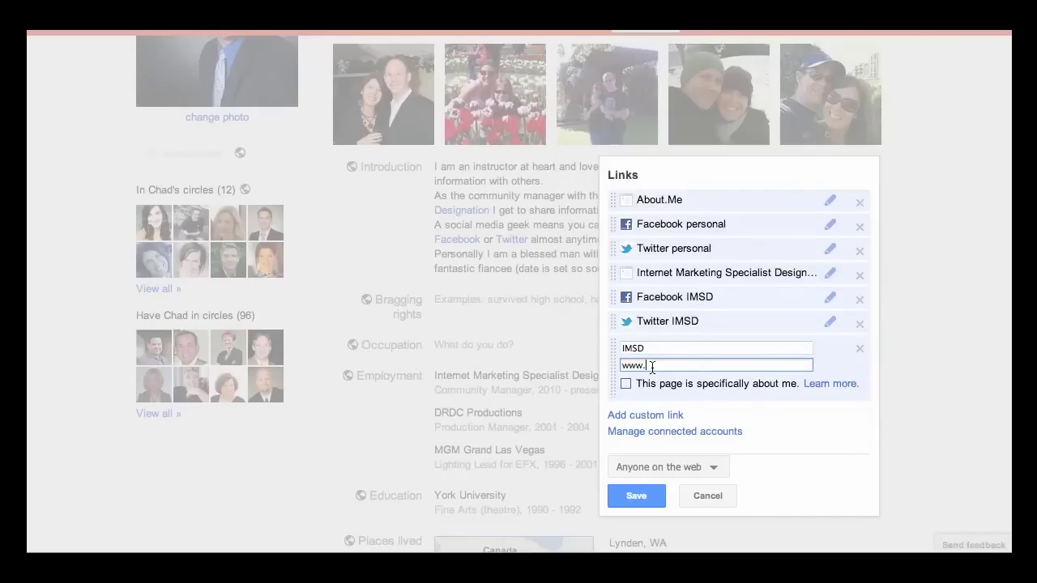
{"action": "type", "text": "D.net/ChadHyams"}
{"action": "left_click", "coordinate": [649, 497]}
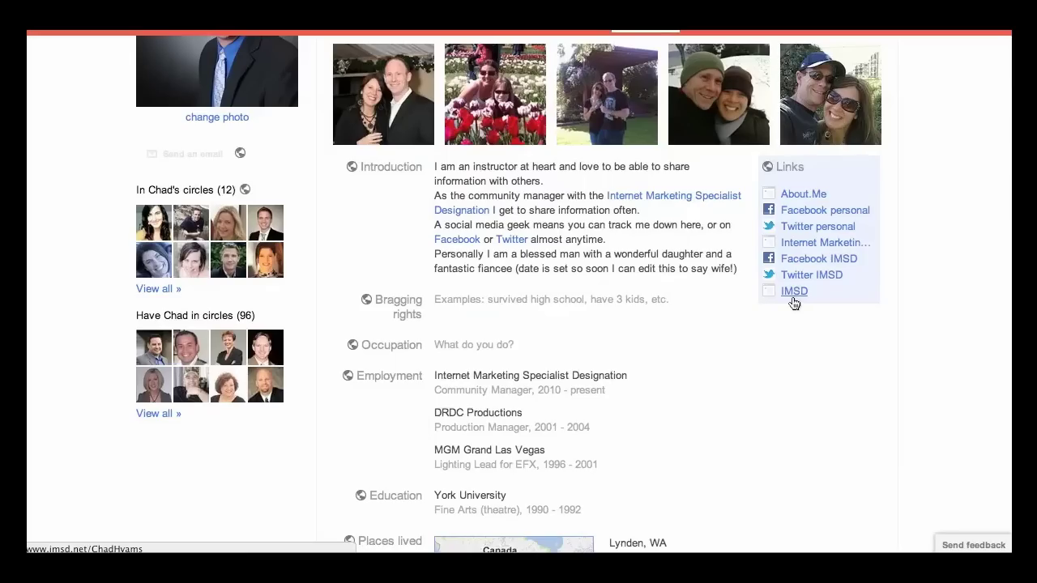
Exit profile edit mode with Done editing in the banner at the page top.
{"action": "scroll", "coordinate": [794, 303], "scroll_direction": "up", "scroll_amount": 4}
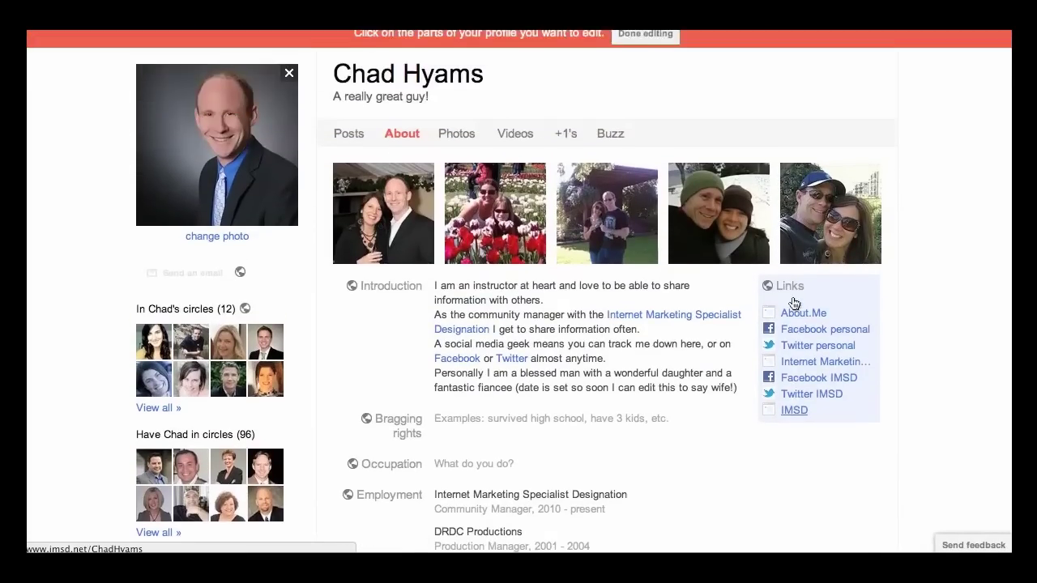
{"action": "scroll", "coordinate": [794, 303], "scroll_direction": "up", "scroll_amount": 1}
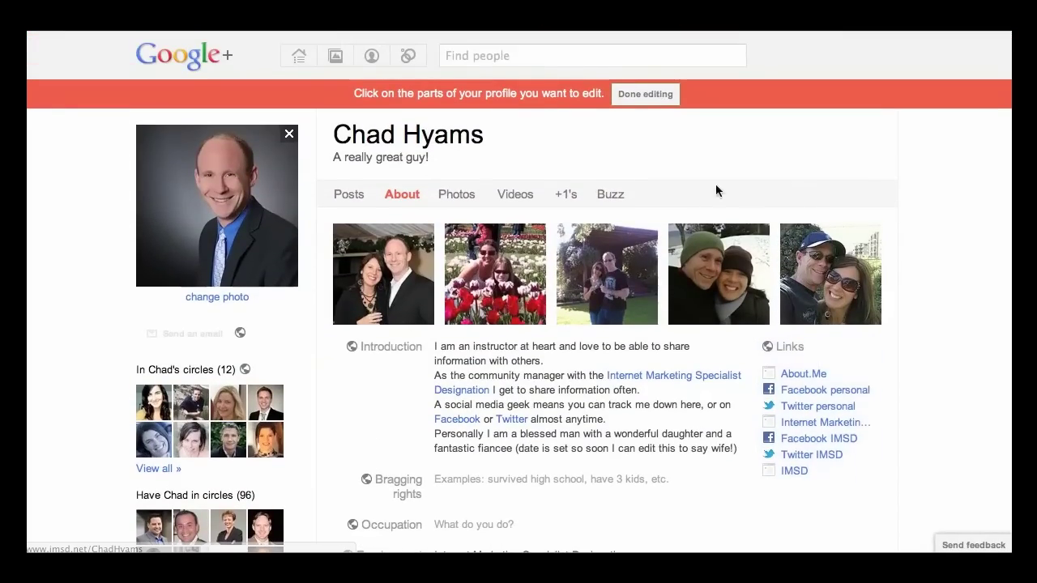
{"action": "left_click", "coordinate": [656, 96]}
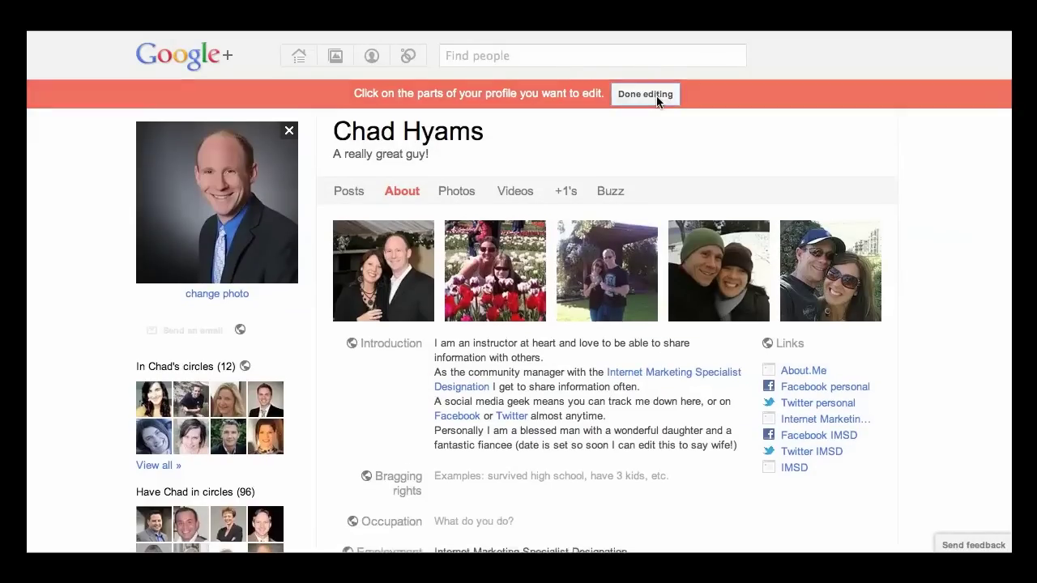